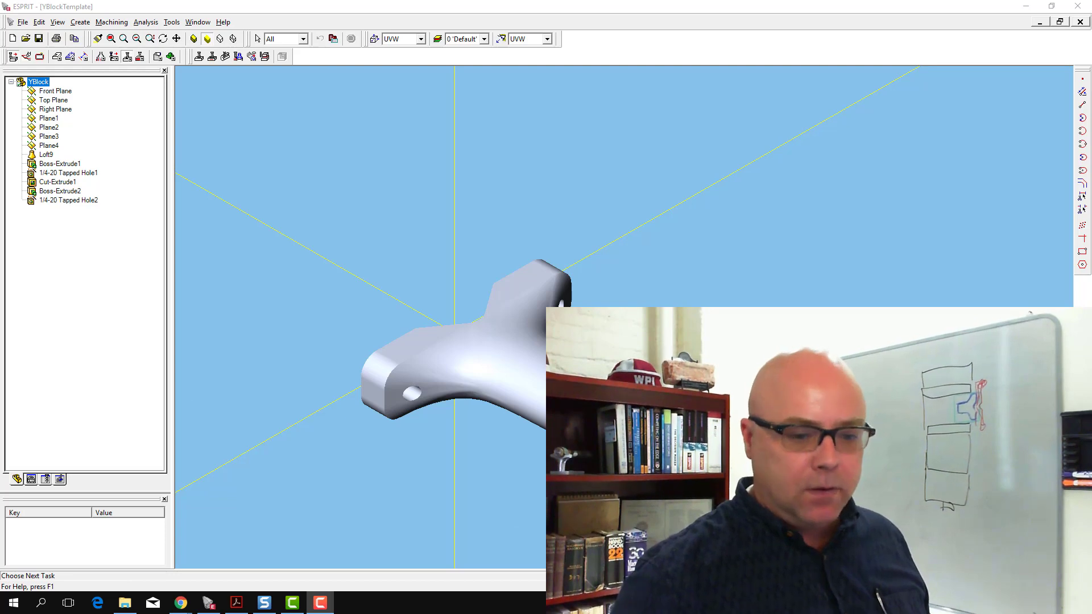
# - Try orienting the part by aligning the round end face of the cylindrical leg to the X axis
pyautogui.scroll(-3, 540, 319)
pyautogui.moveTo(620, 335); pyautogui.dragTo(393, 184, button='middle')
pyautogui.scroll(2, 342, 142)
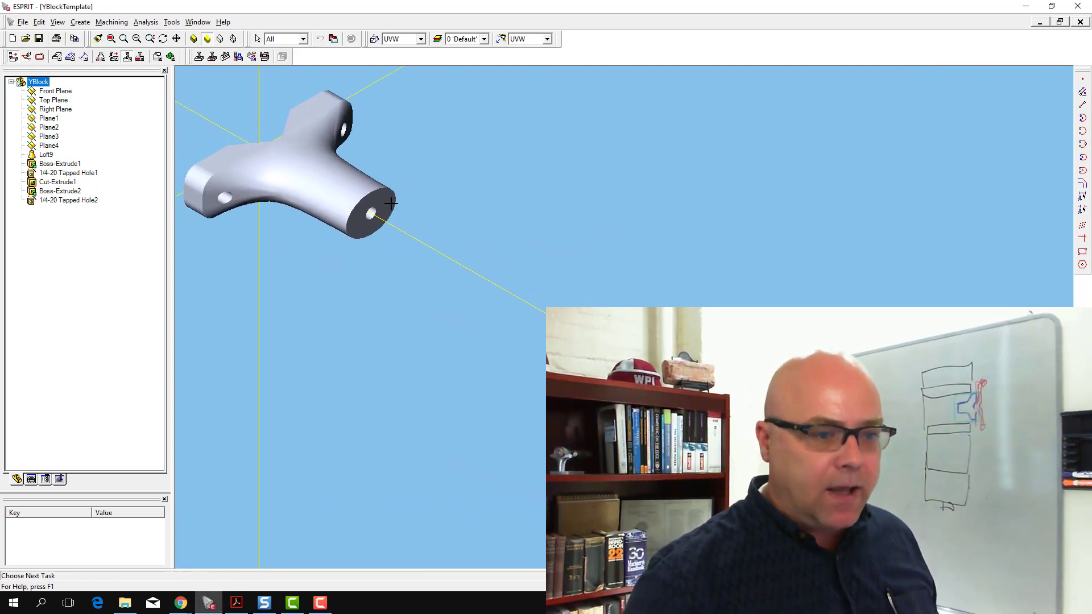
pyautogui.click(388, 200)
pyautogui.click(387, 201)
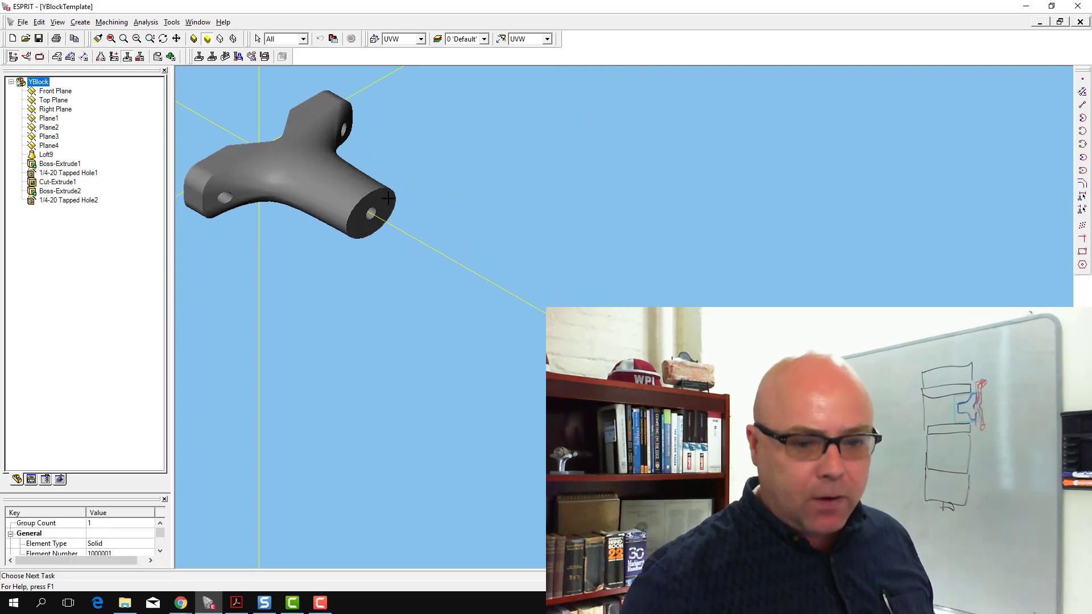
pyautogui.click(629, 265)
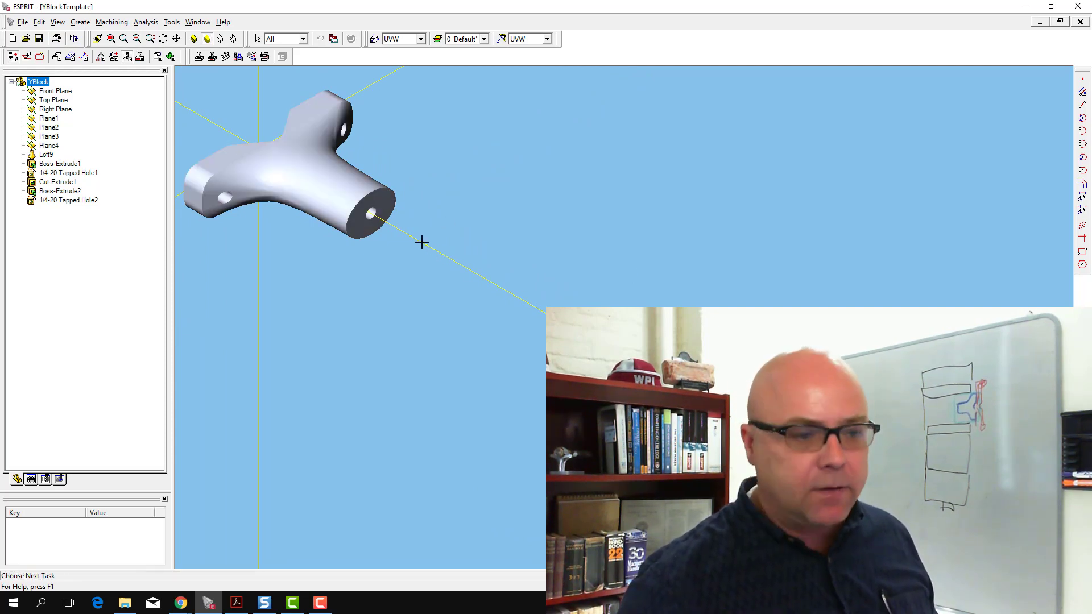
pyautogui.click(385, 198)
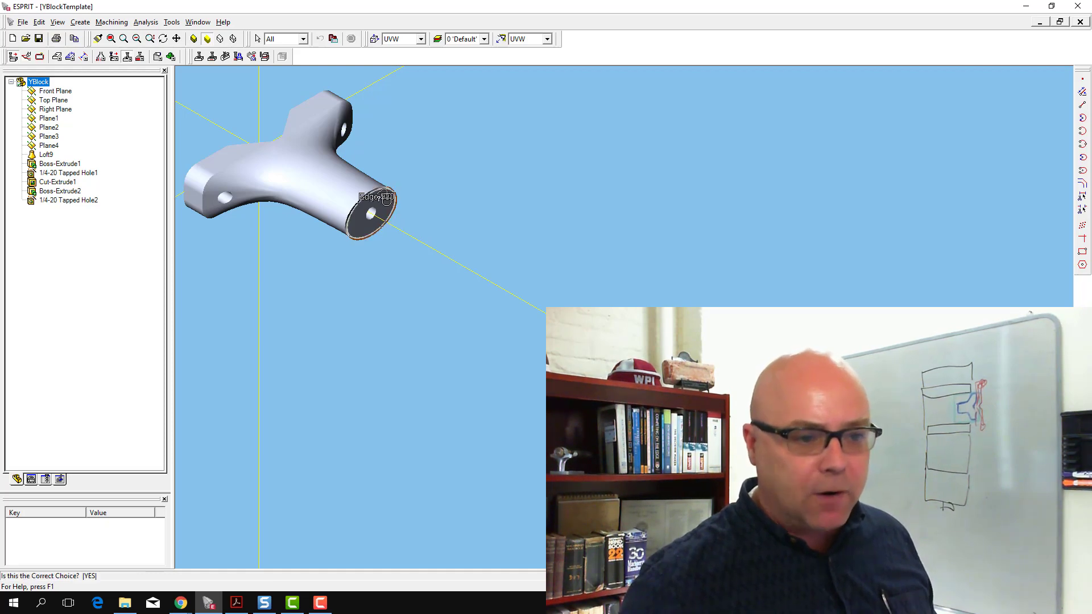
pyautogui.click(385, 197)
pyautogui.click(386, 201)
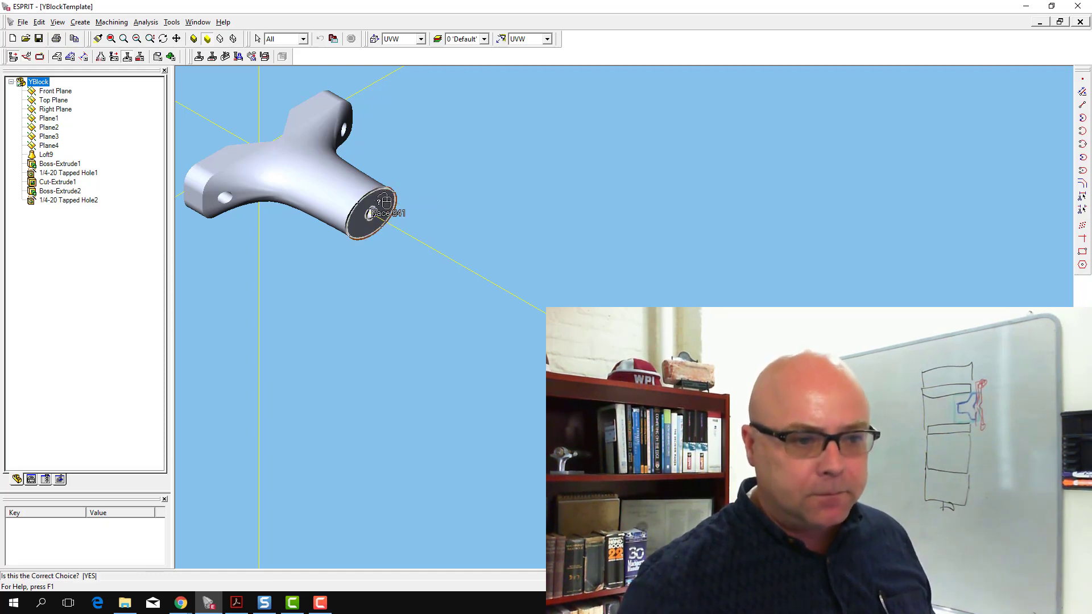
pyautogui.rightClick(522, 225)
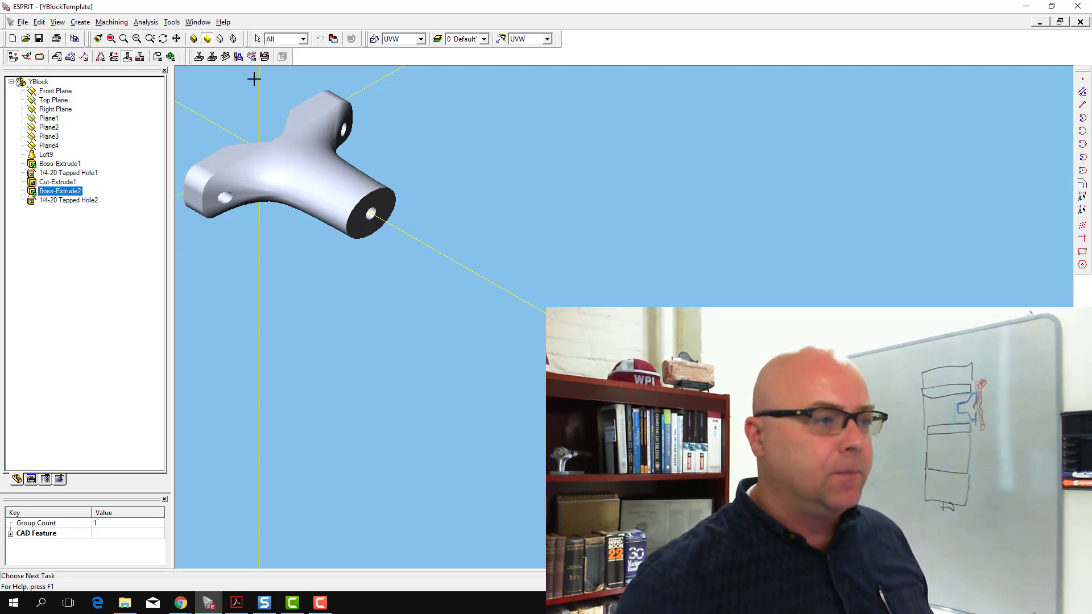
pyautogui.click(39, 22)
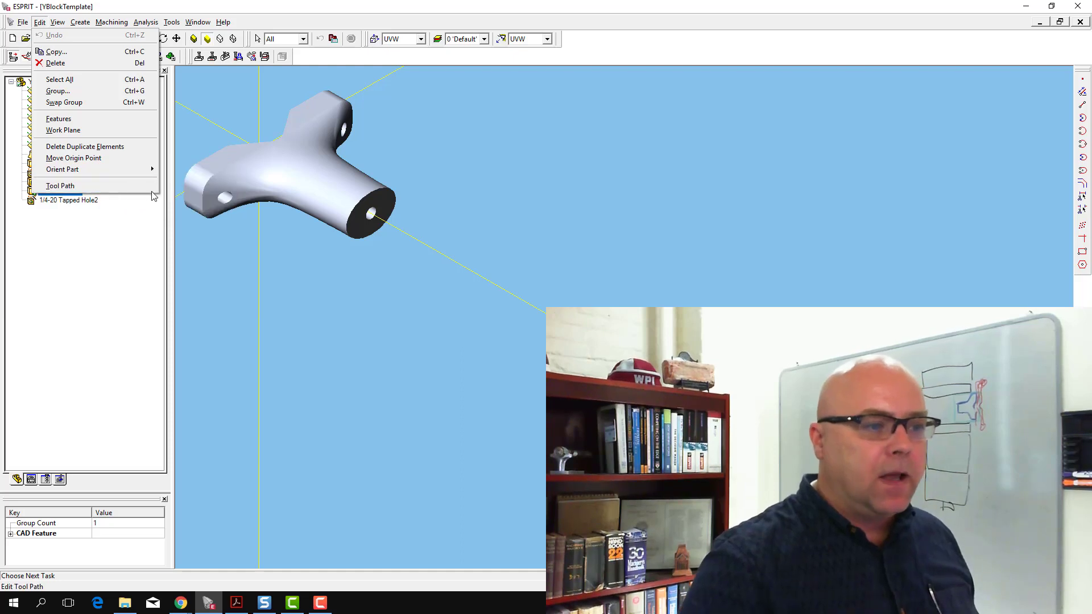
pyautogui.moveTo(143, 174)
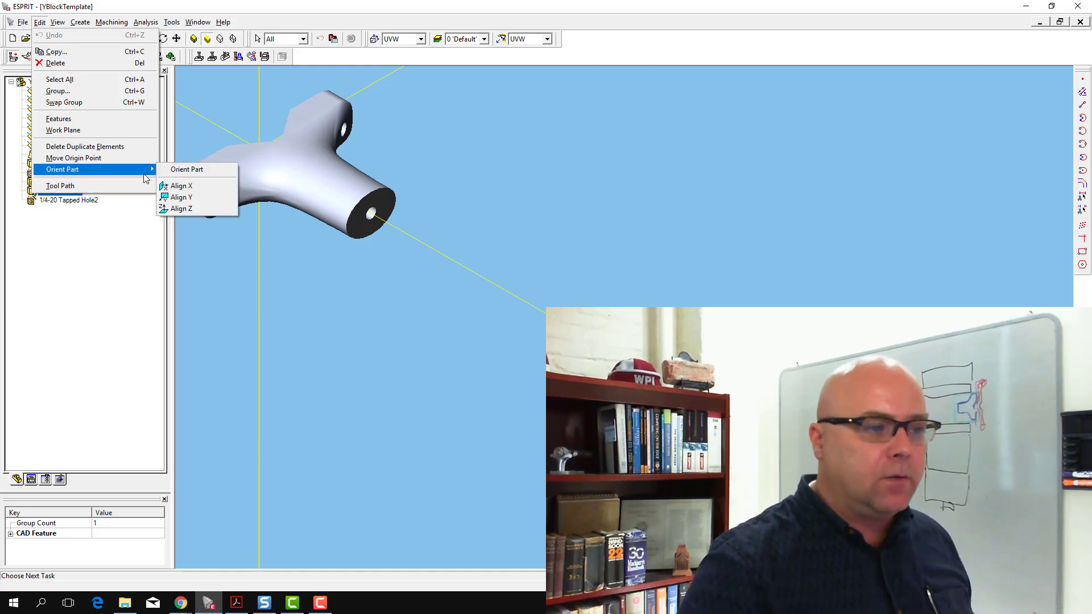
pyautogui.click(189, 187)
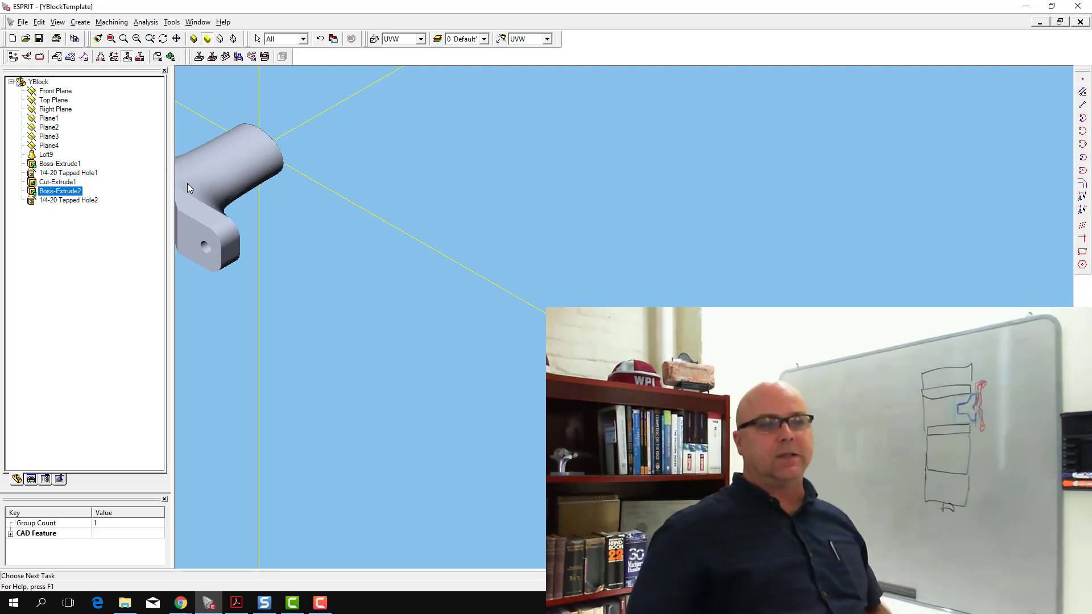
pyautogui.click(189, 188)
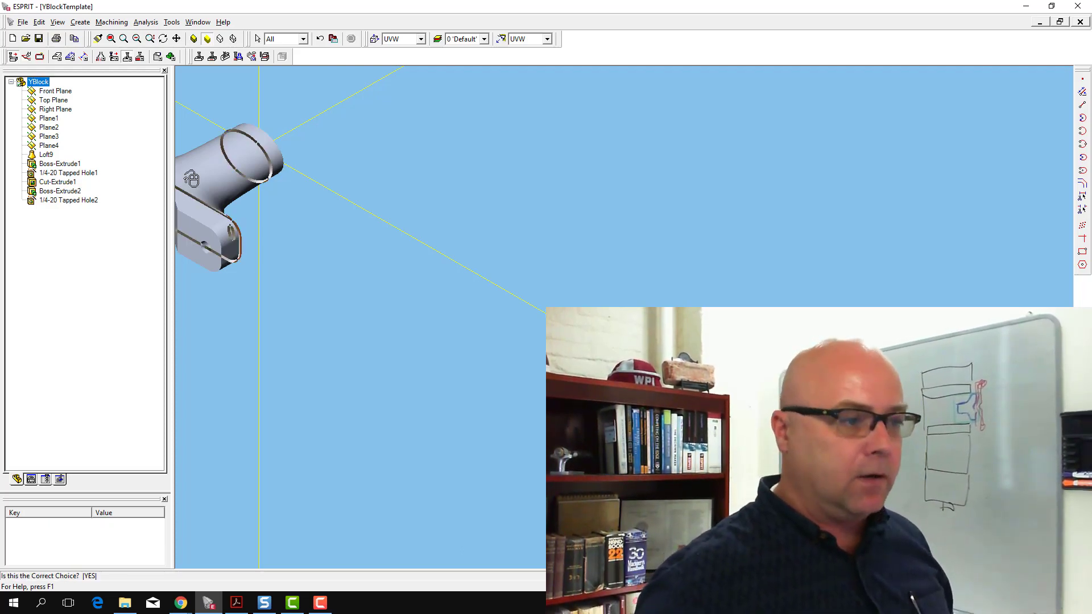
pyautogui.click(190, 178)
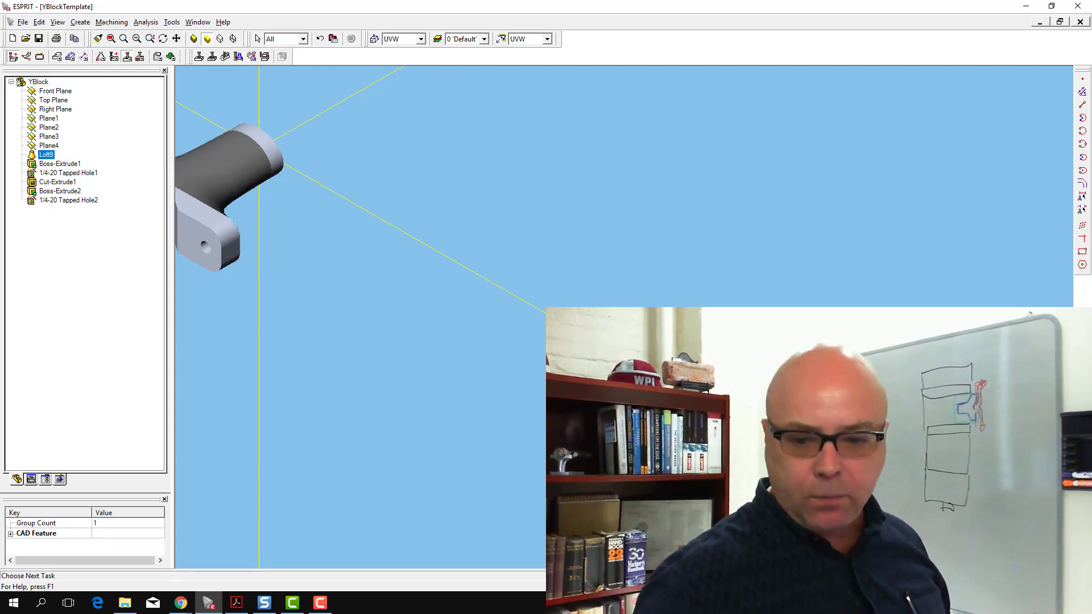
pyautogui.click(176, 99)
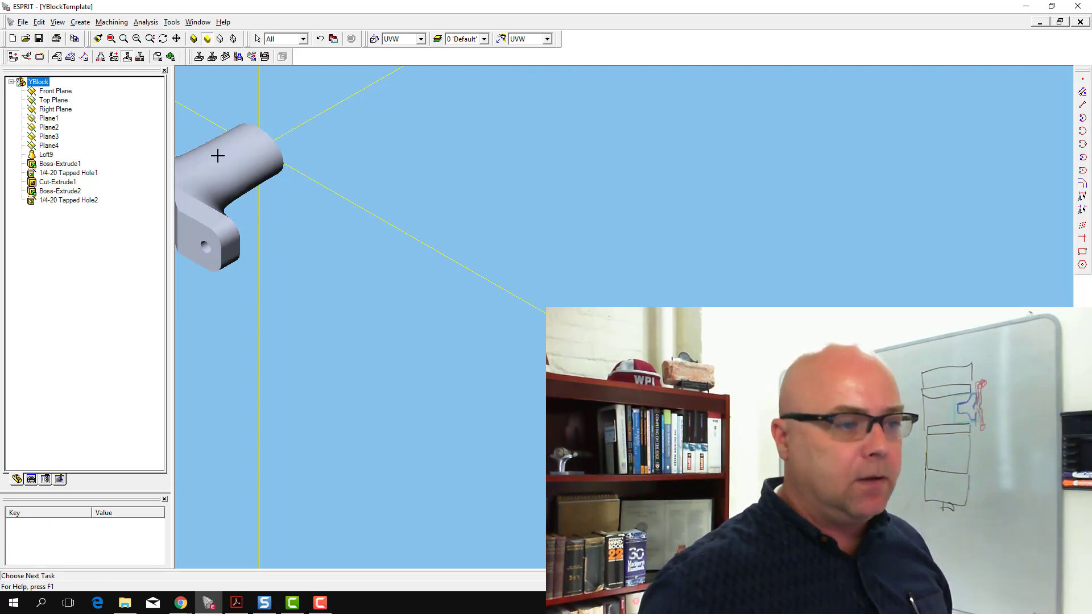
pyautogui.rightClick(256, 181)
pyautogui.click(281, 187)
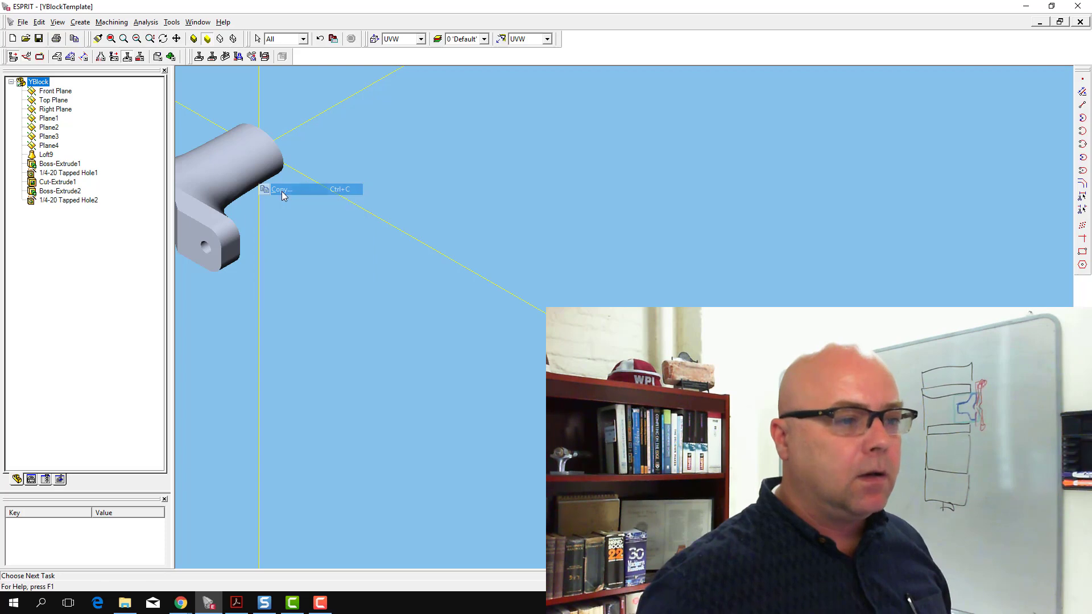
# - Rotate the whole solid with a Rotate transformation, moving the original instead of making copies
pyautogui.click(235, 169)
pyautogui.rightClick(235, 169)
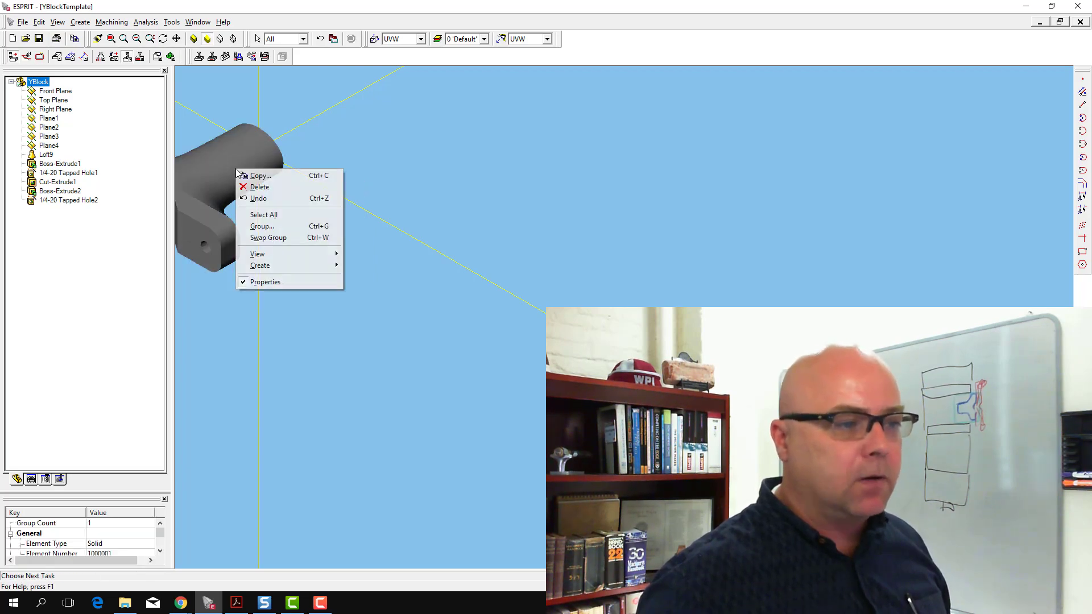
pyautogui.click(261, 176)
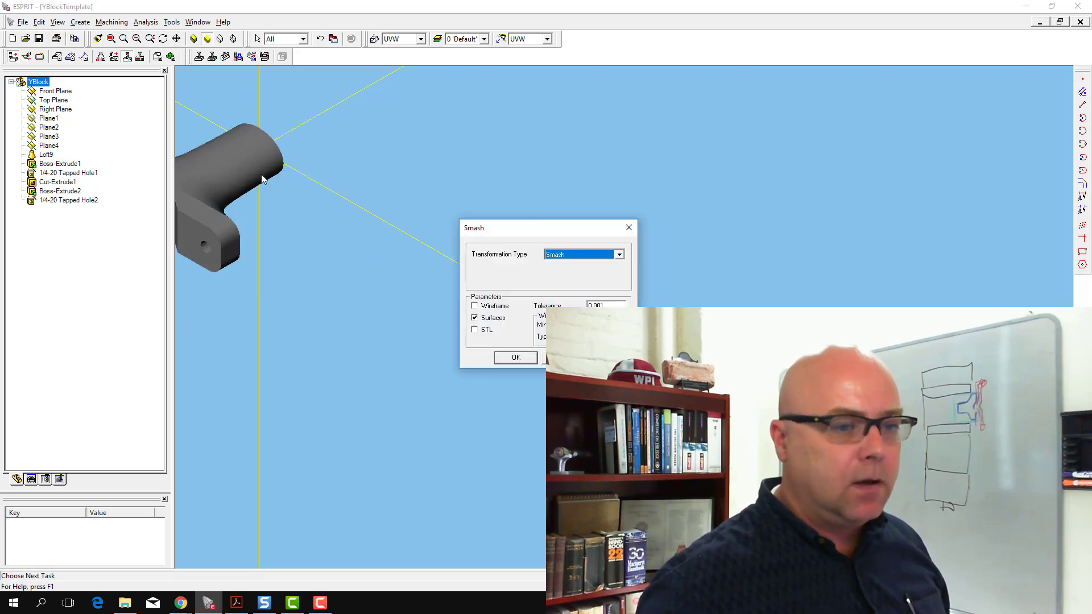
pyautogui.click(555, 255)
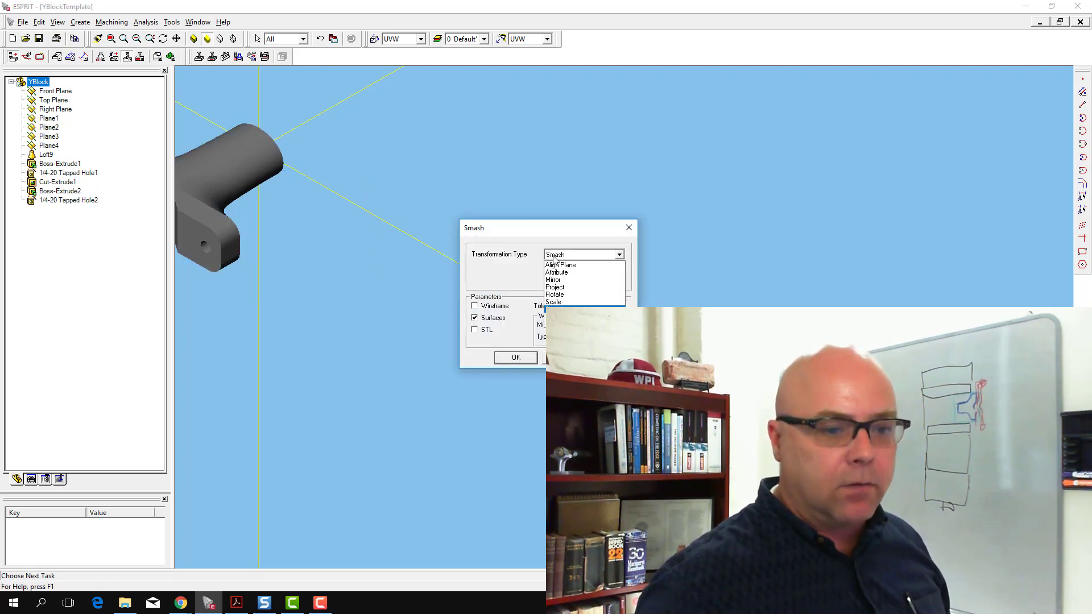
pyautogui.click(557, 295)
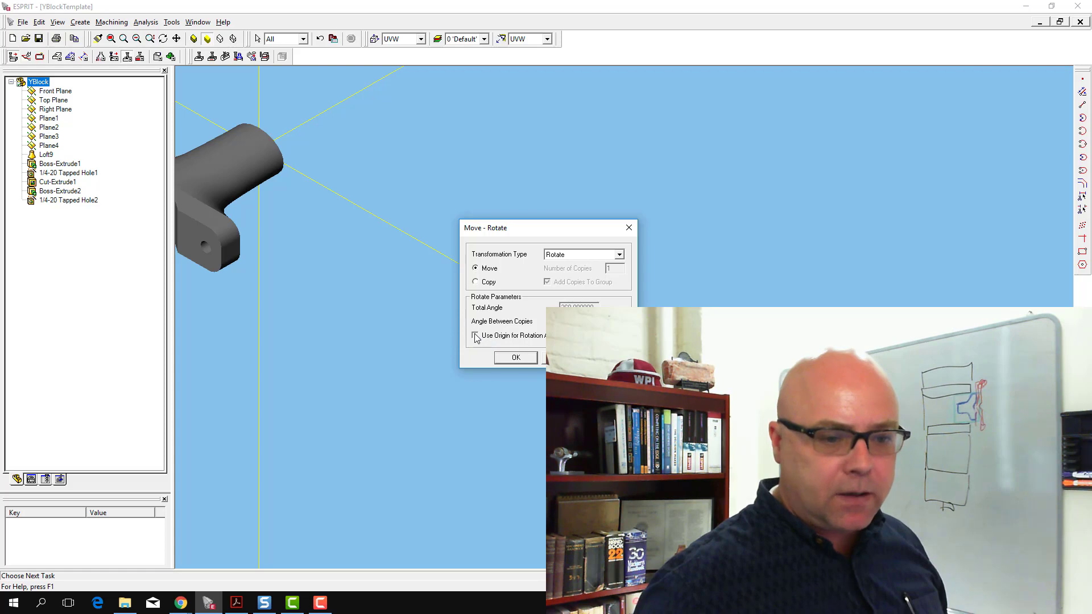
pyautogui.click(522, 357)
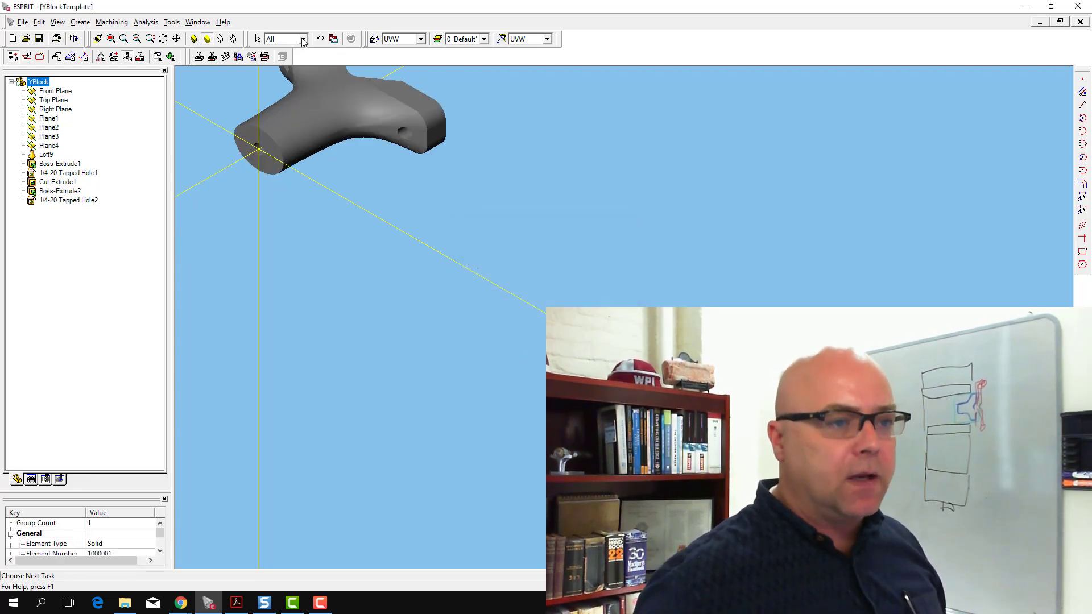
# - Undo the solid's rotation and the X alignment
pyautogui.click(320, 39)
pyautogui.click(320, 40)
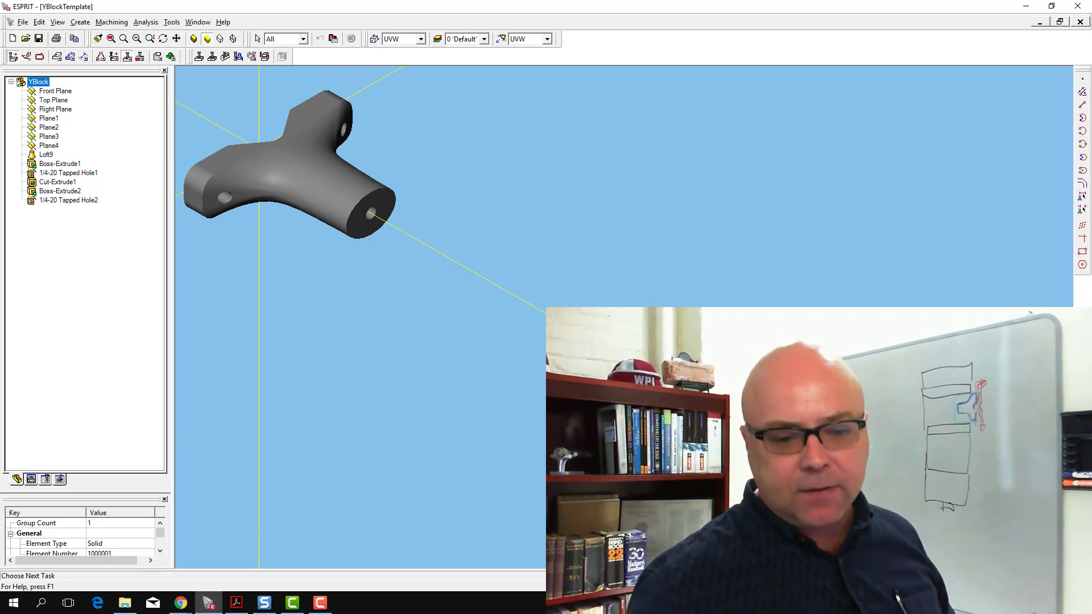
# - Orient the part by aligning the round end face of the cylindrical leg to the Y axis
pyautogui.click(384, 198)
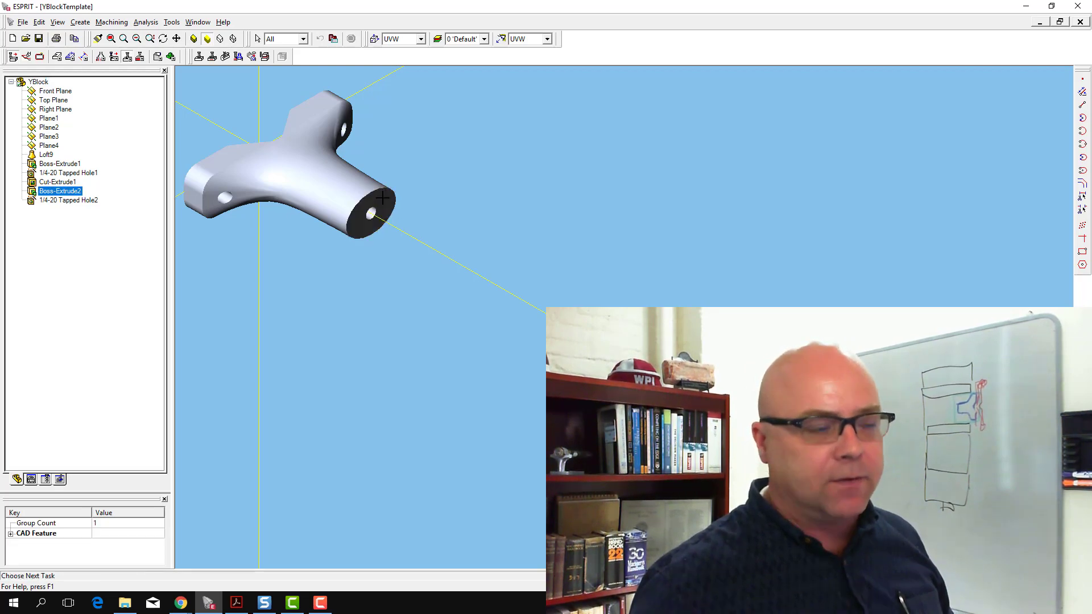
pyautogui.click(40, 22)
pyautogui.moveTo(70, 170)
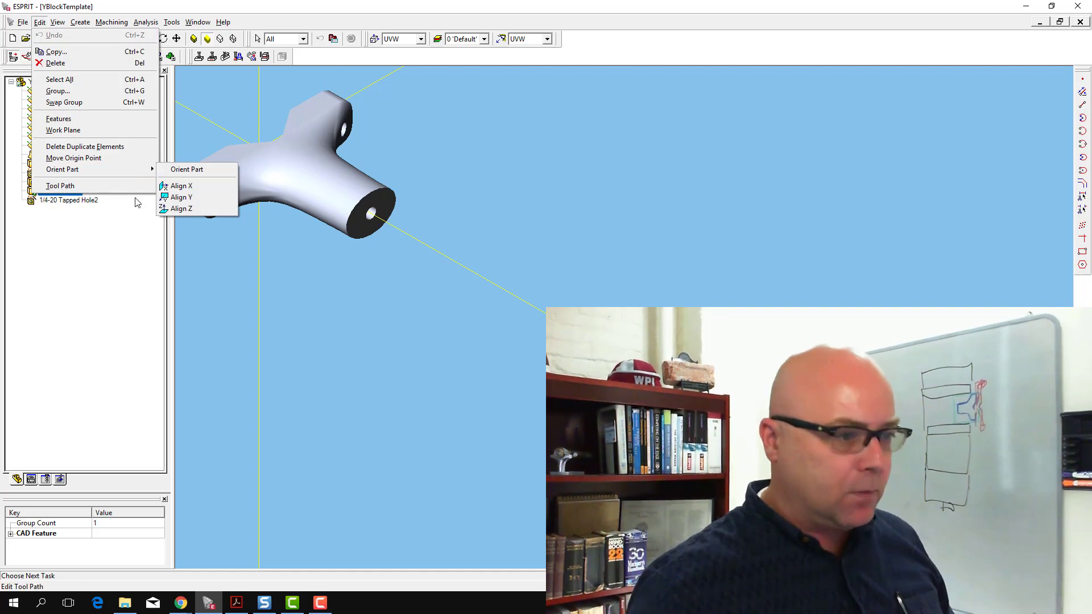
pyautogui.click(174, 197)
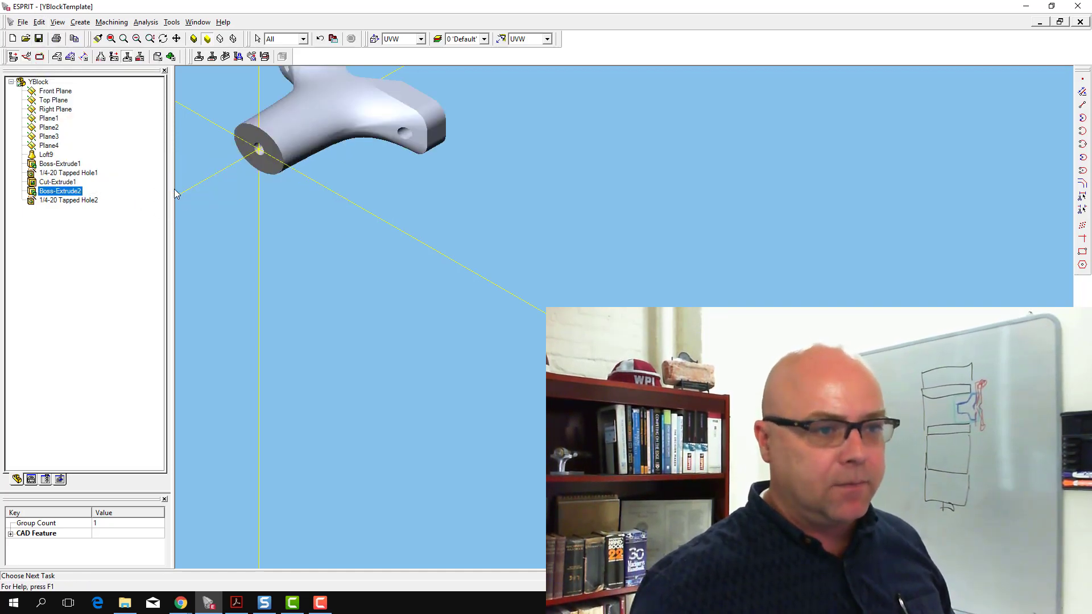
# - Align the flat upper face of the rear arm to the Z axis to finish orienting the part
pyautogui.scroll(-5, 244, 193)
pyautogui.scroll(3, 251, 185)
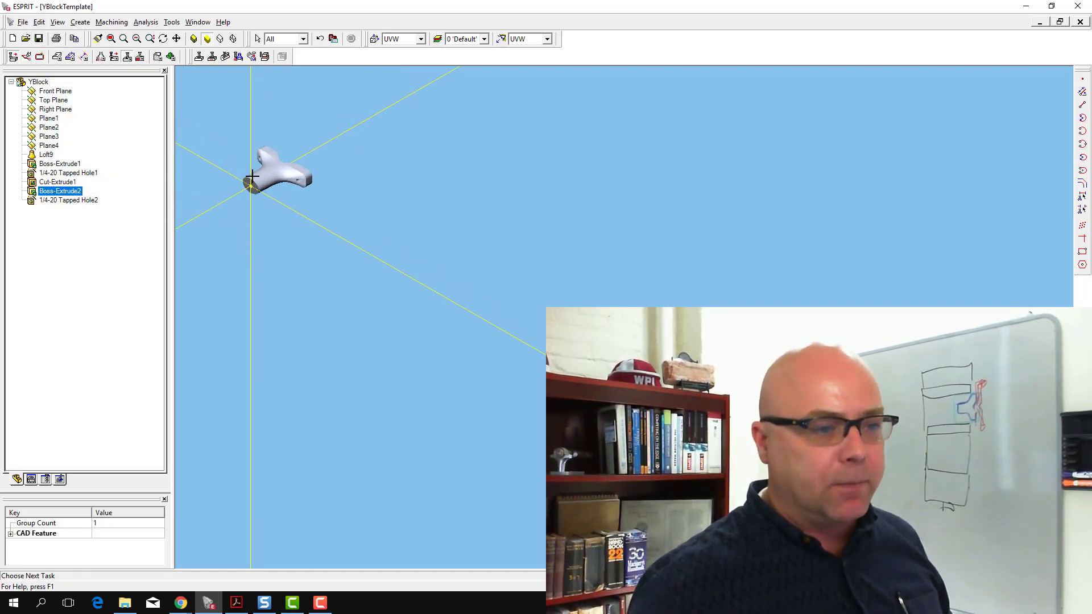
pyautogui.scroll(2, 277, 189)
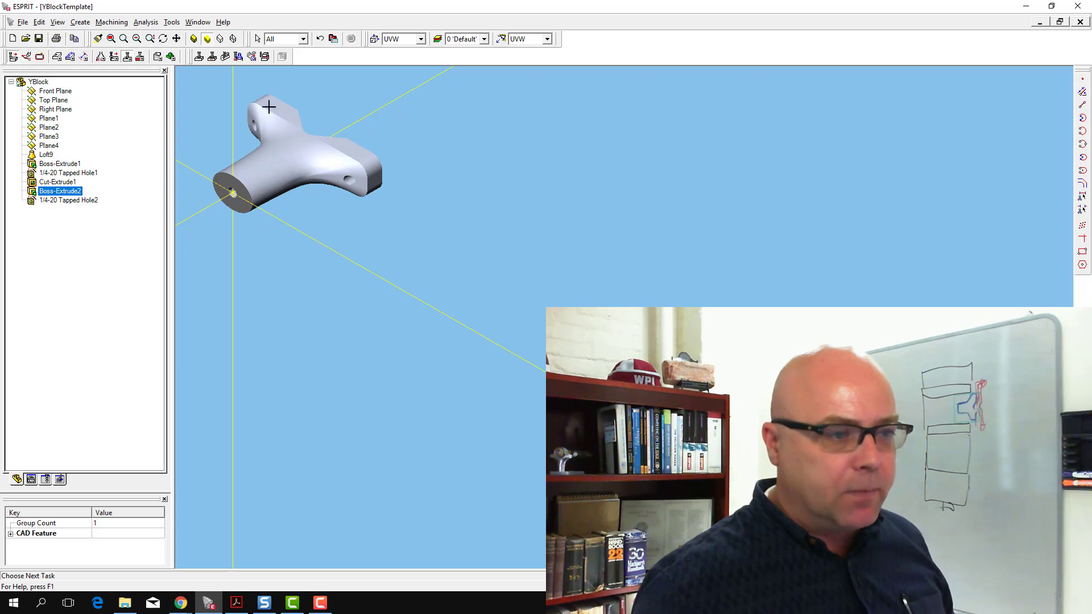
pyautogui.click(351, 150)
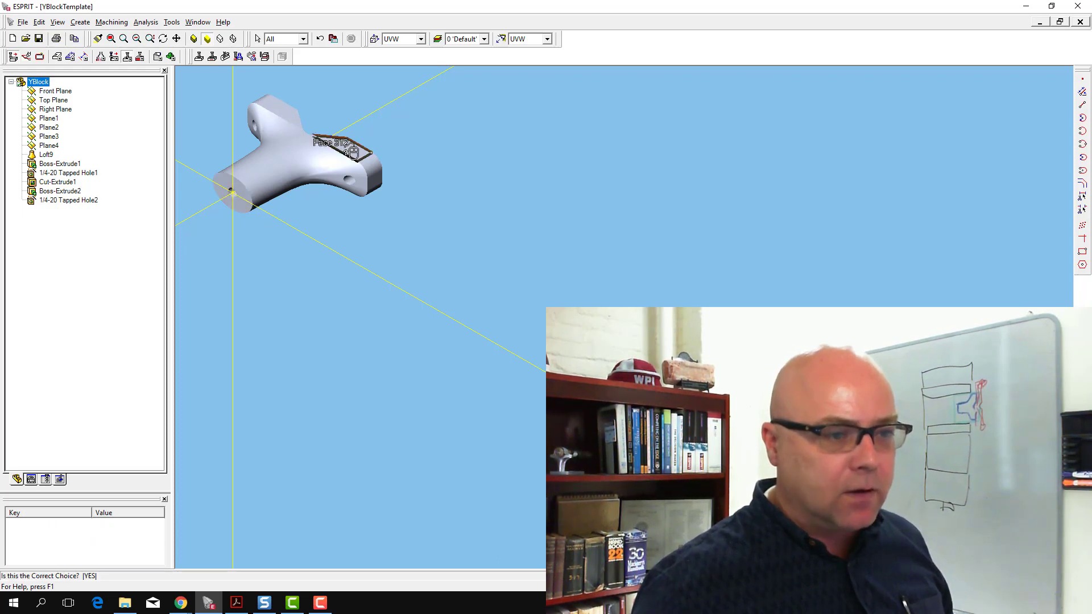
pyautogui.click(275, 107)
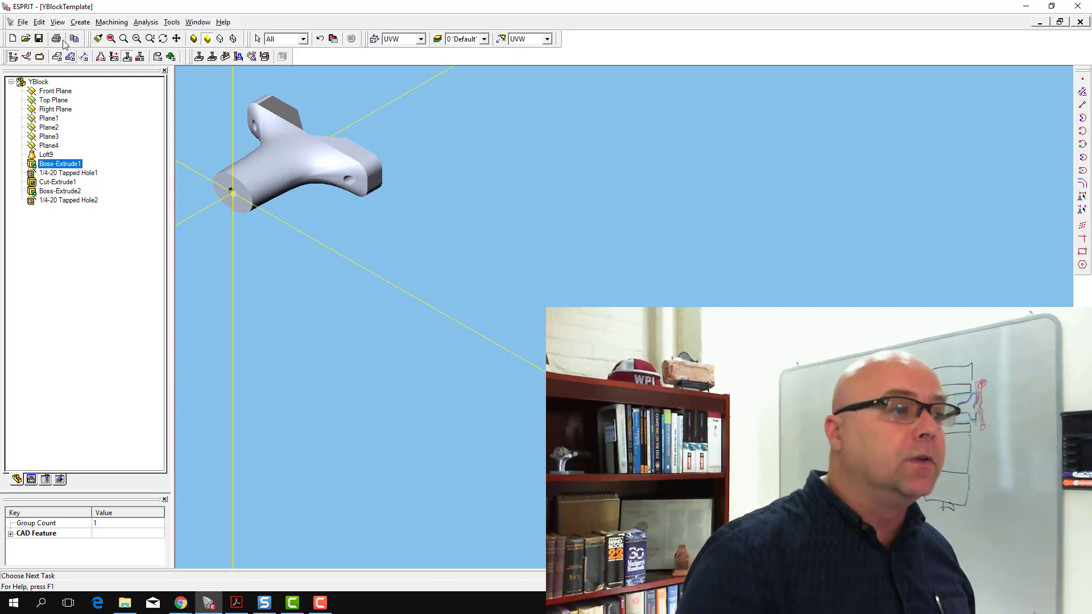
pyautogui.click(39, 22)
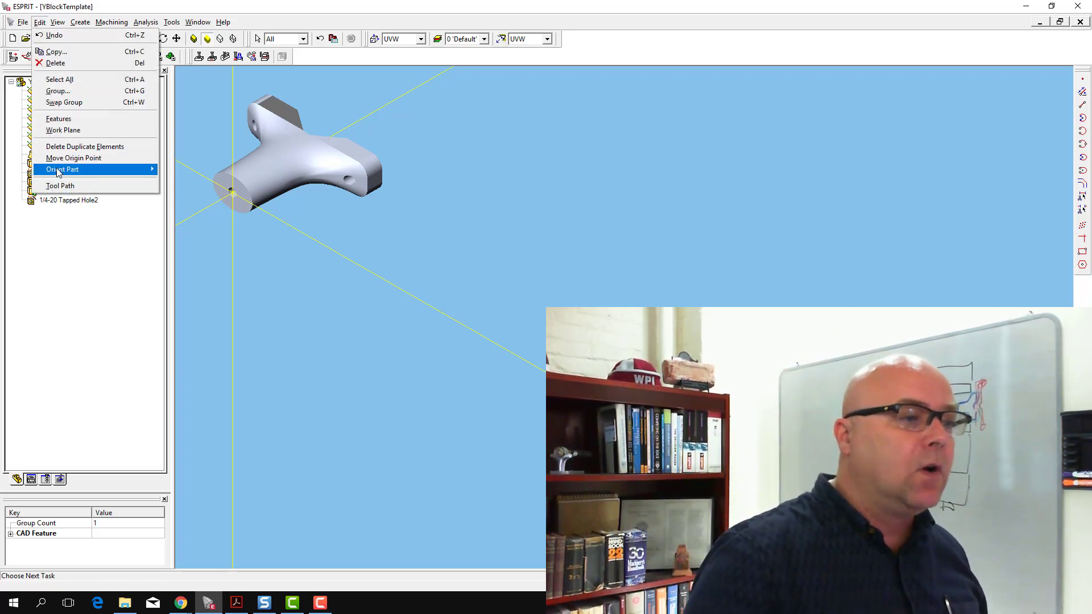
pyautogui.moveTo(80, 169)
pyautogui.click(180, 209)
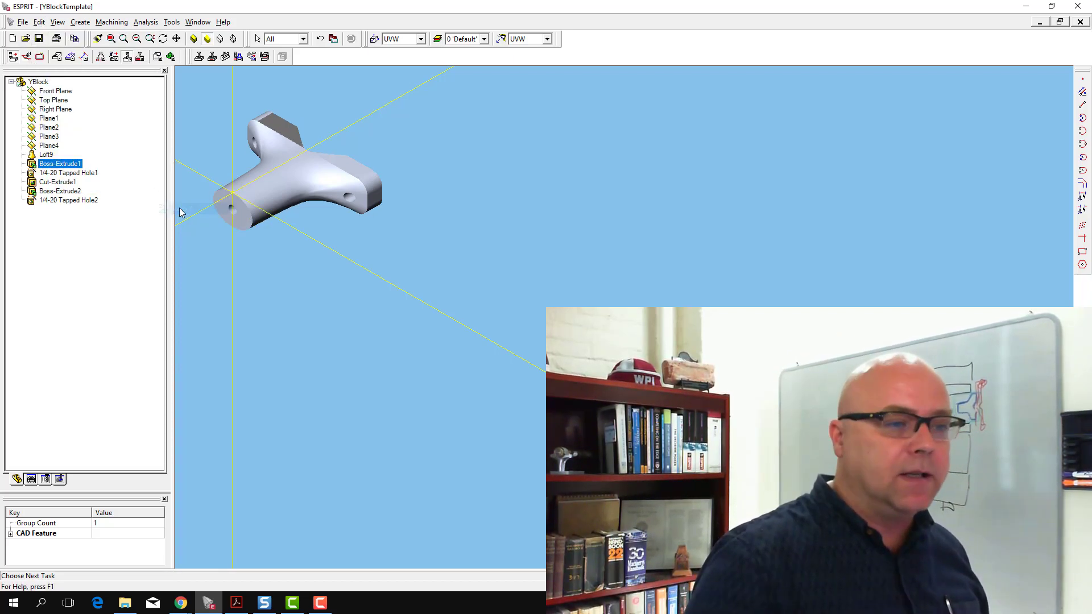